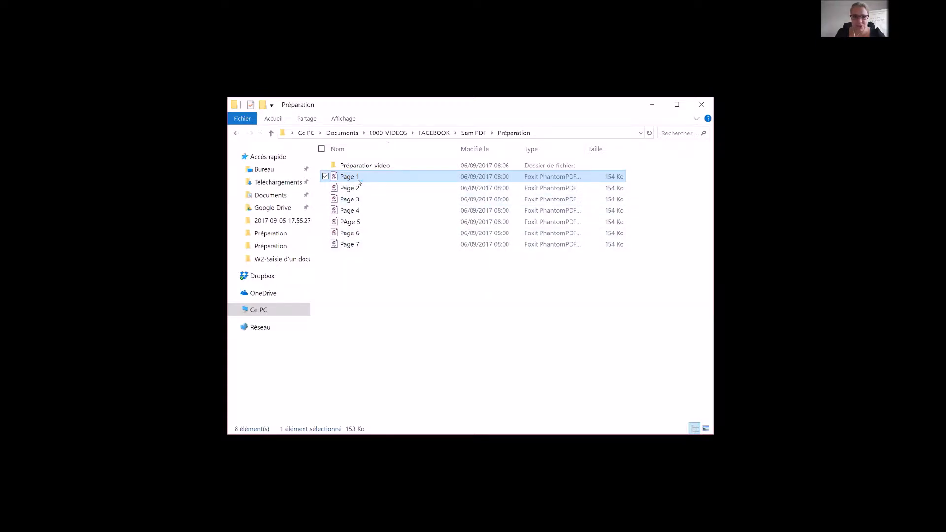
Open Page 1.pdf from the Préparation folder, look through its content and return to the folder.
double_click(359, 182)
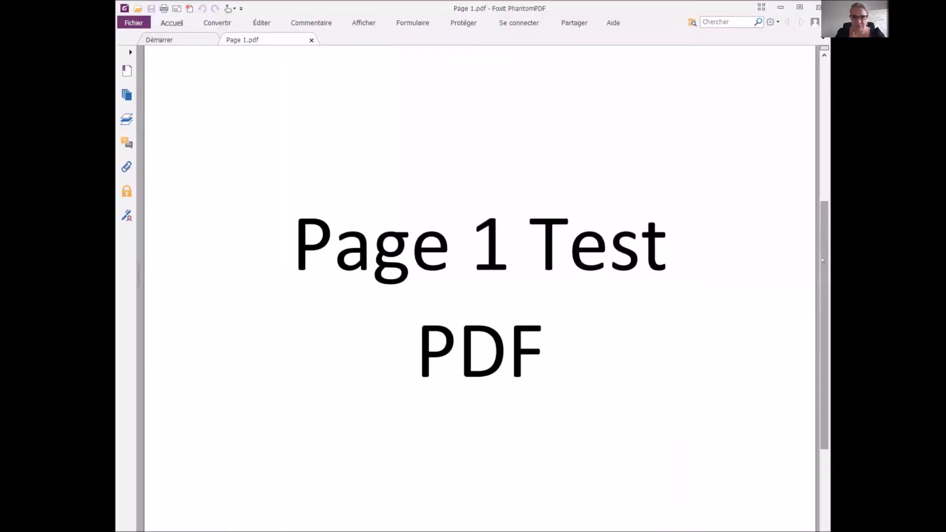
drag(823, 260, 822, 331)
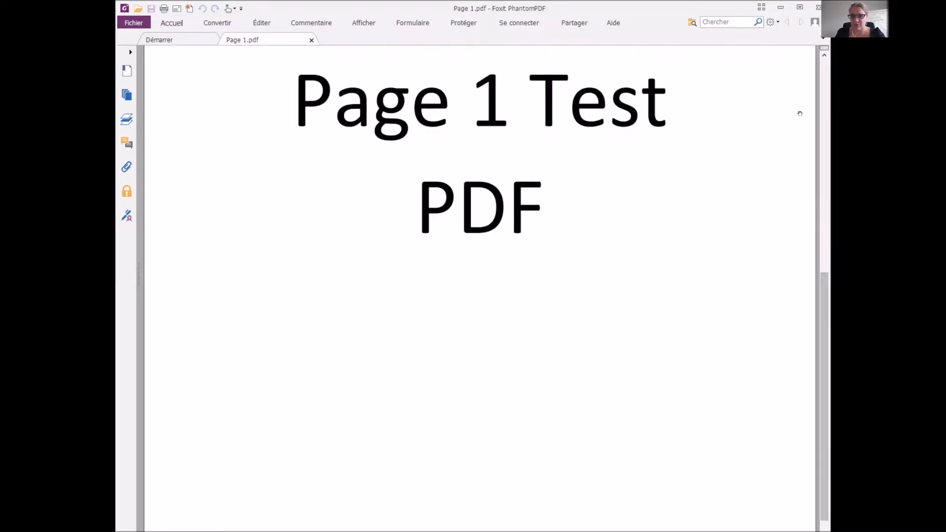
drag(822, 152, 820, 310)
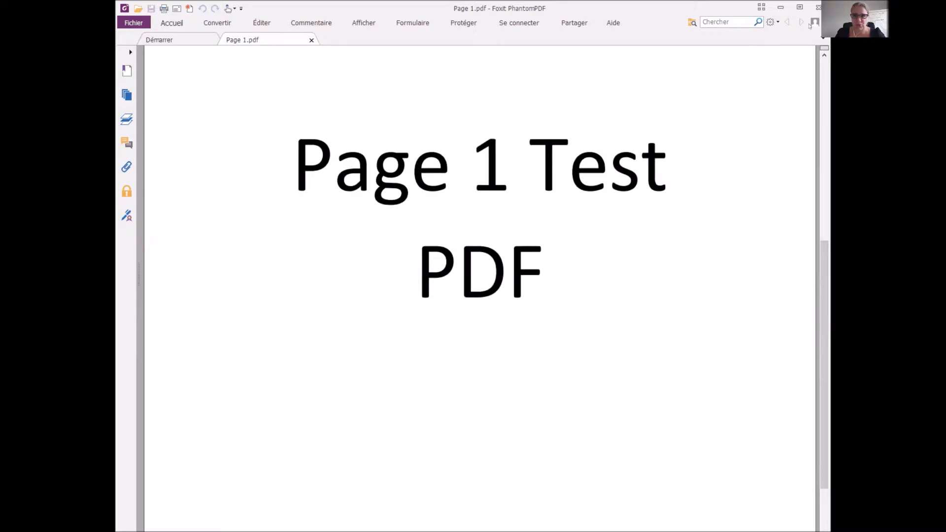
drag(822, 11, 807, 11)
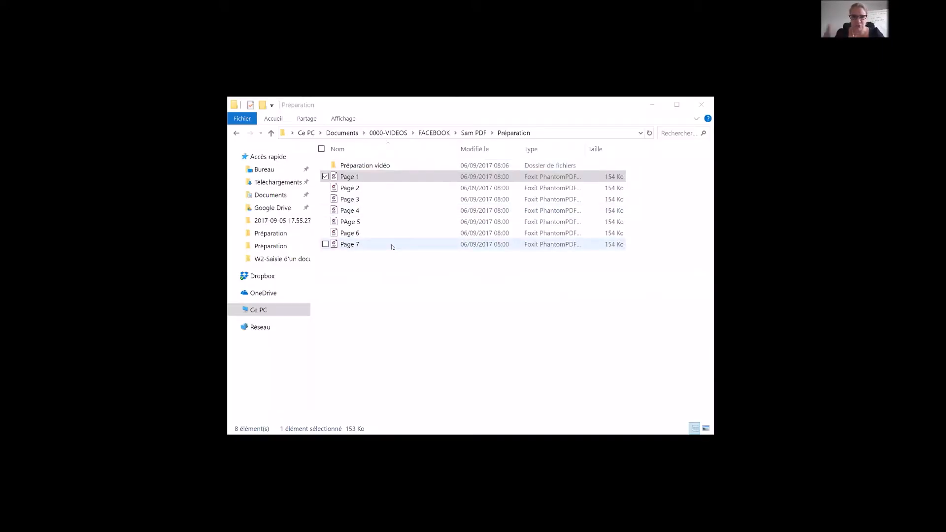
click(367, 175)
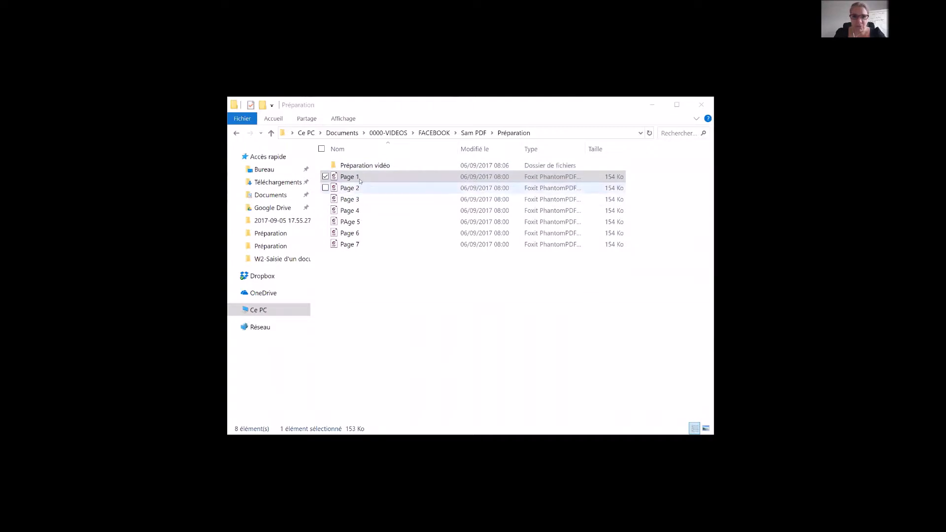
click(350, 188)
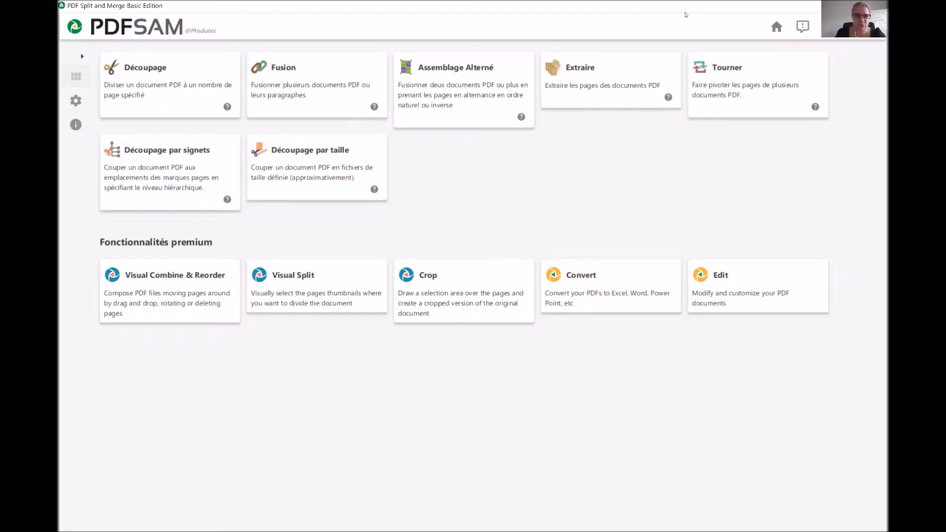
Open the Fusion module in PDFsam and add the PDF files Page 1 to Page 7 from the Préparation folder.
click(297, 86)
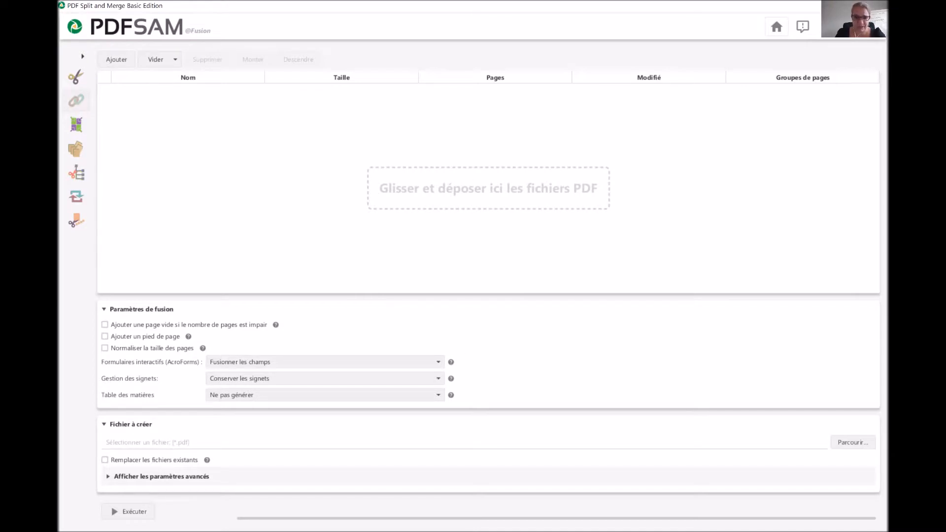
click(477, 531)
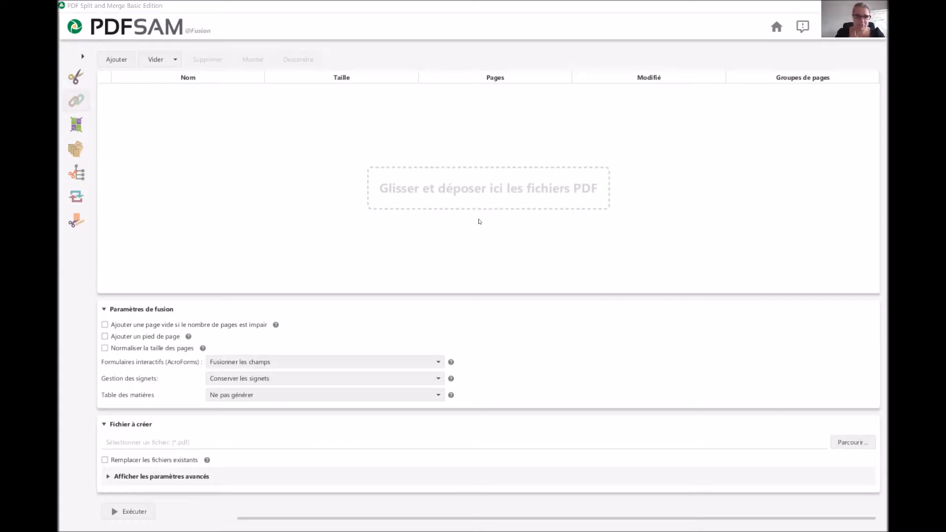
drag(478, 222, 478, 221)
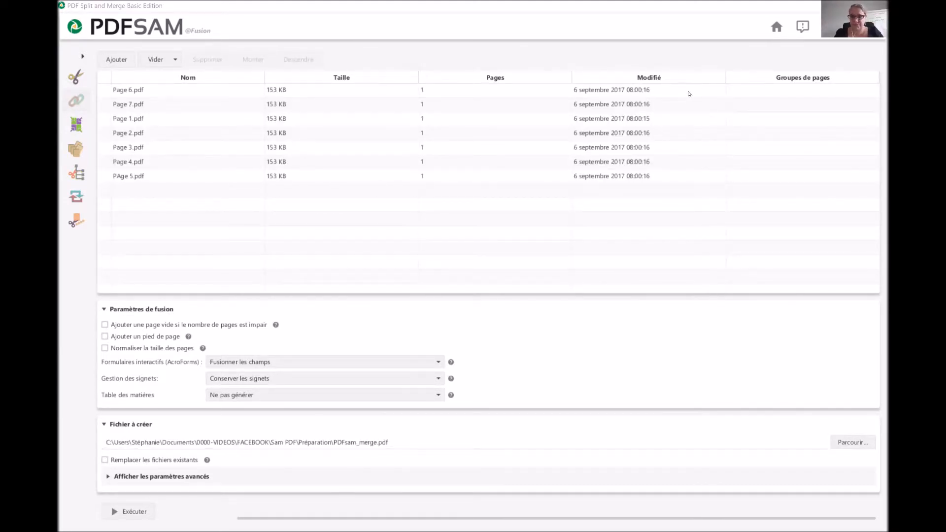
Move Page 1.pdf to first place in the merge list and Page 2.pdf to second place.
click(129, 120)
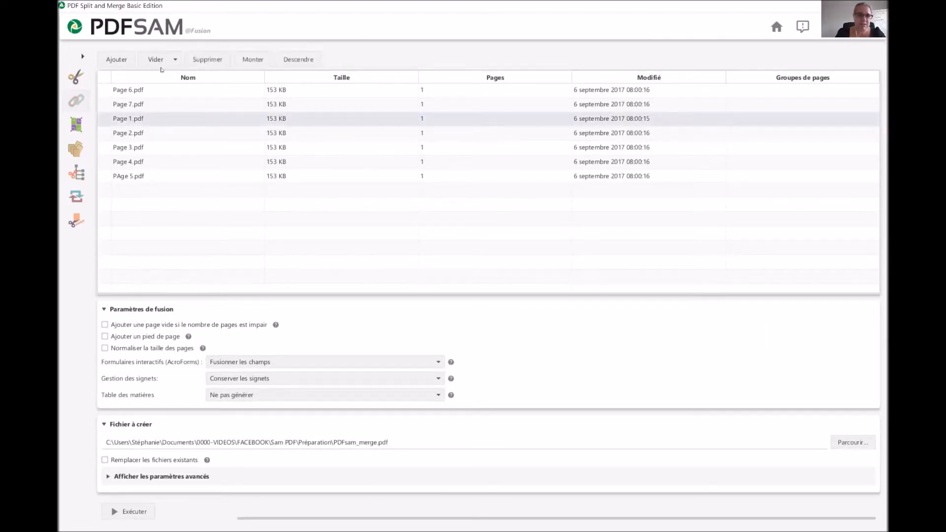
click(259, 59)
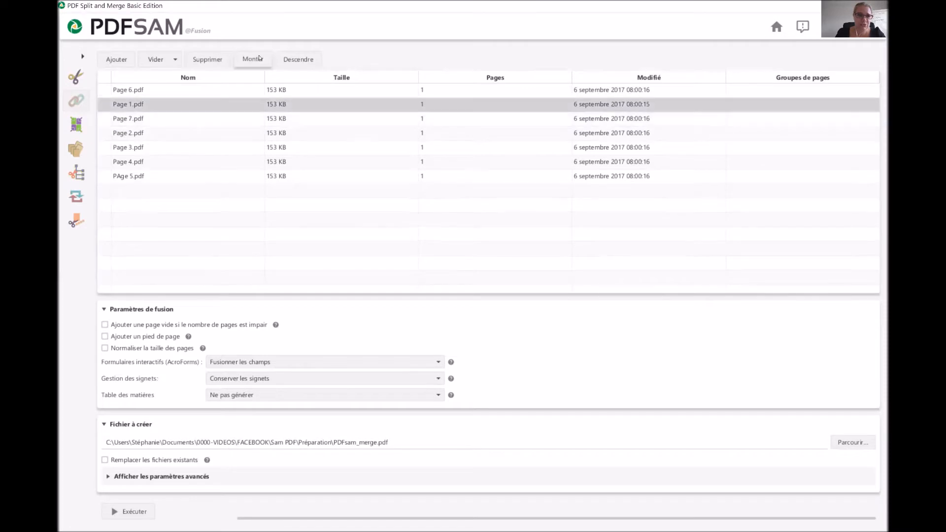
click(260, 58)
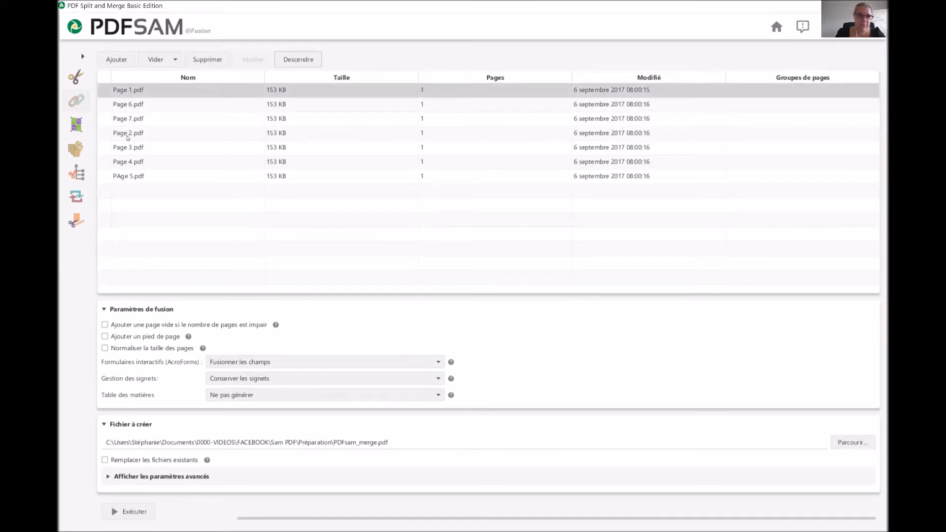
click(129, 134)
click(247, 64)
click(248, 64)
click(248, 64)
click(306, 60)
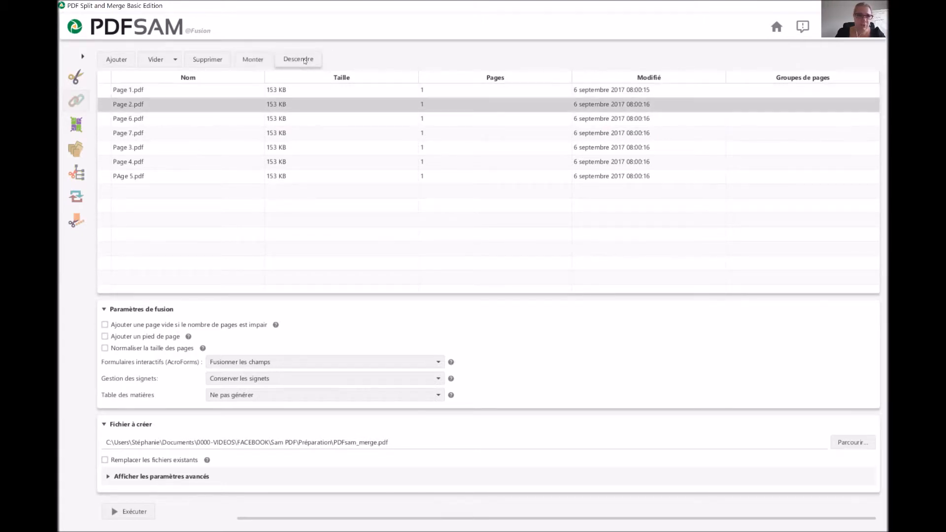
Move Page 3.pdf to third place and Page 4.pdf to fourth place in the merge list.
click(129, 147)
click(253, 59)
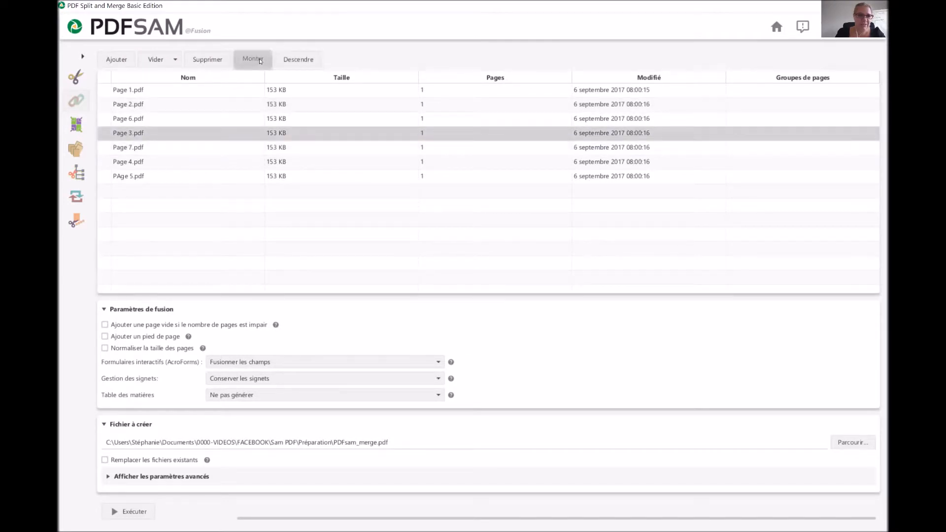
click(253, 59)
click(150, 161)
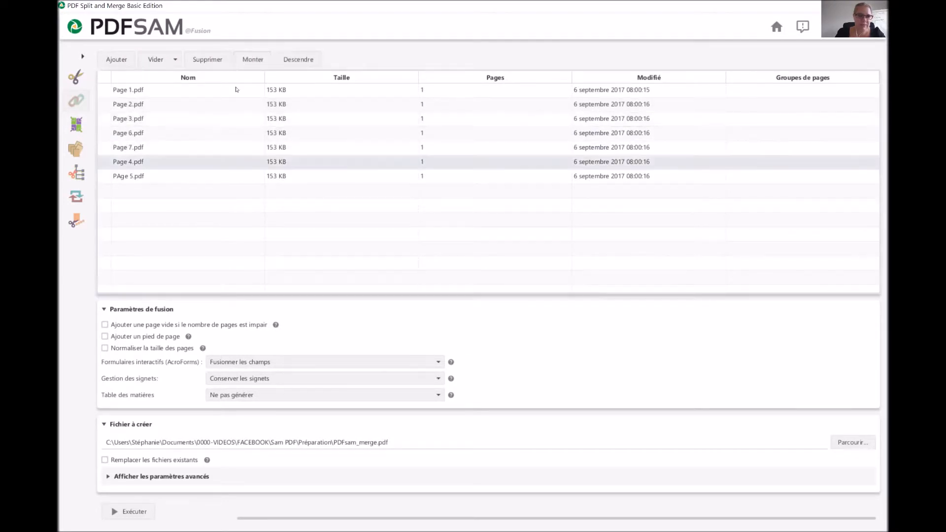
click(253, 60)
click(252, 63)
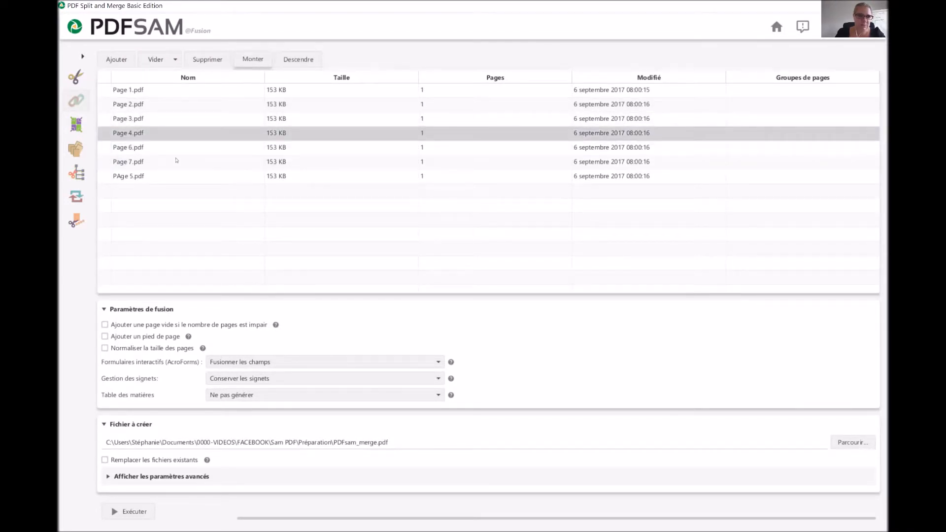
Move PAge 5.pdf up in the merge list so it sits between Page 6.pdf and Page 7.pdf.
click(132, 177)
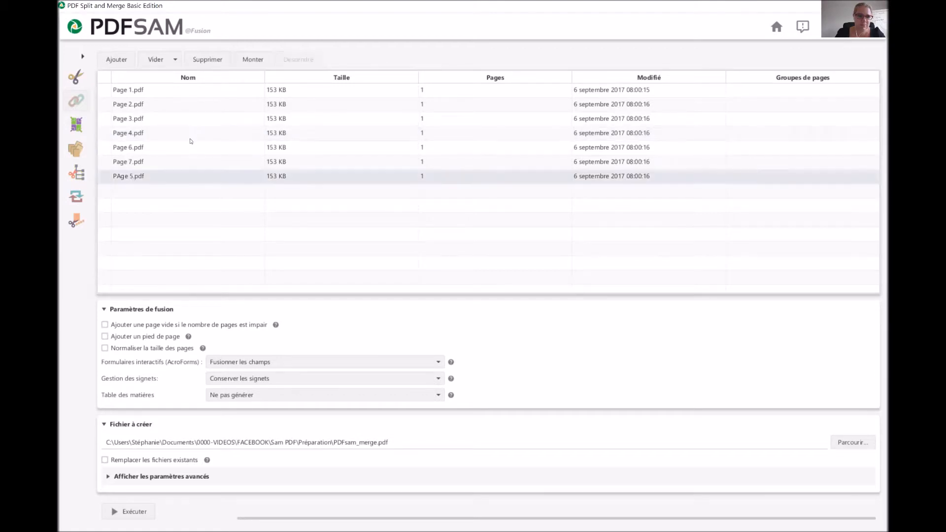
double_click(251, 62)
click(297, 60)
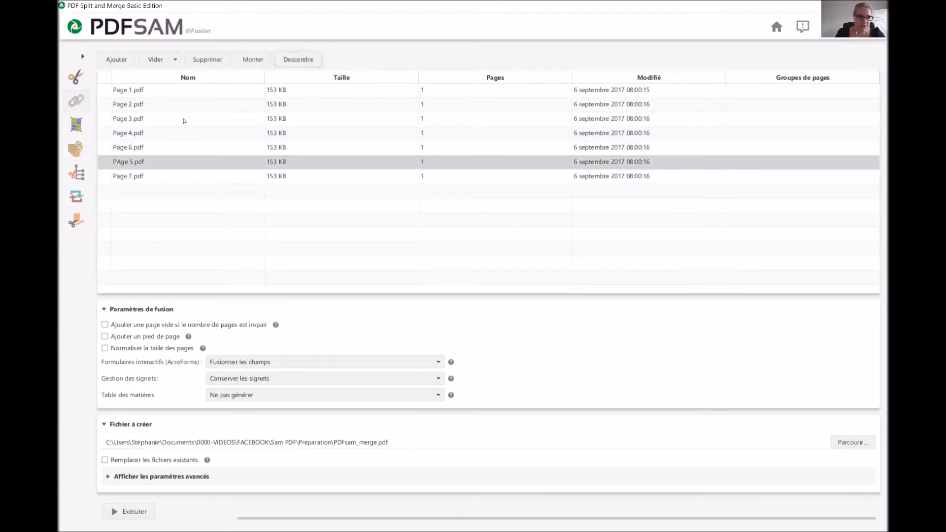
click(128, 176)
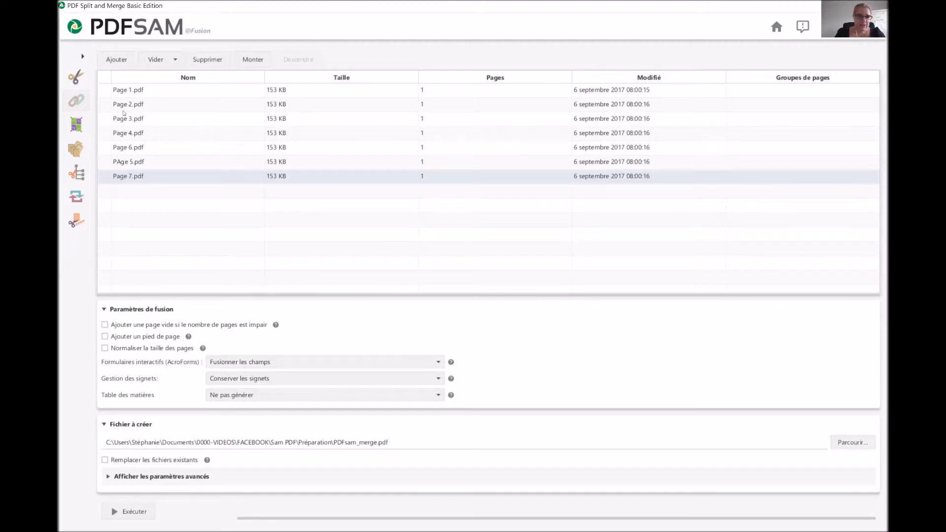
click(140, 93)
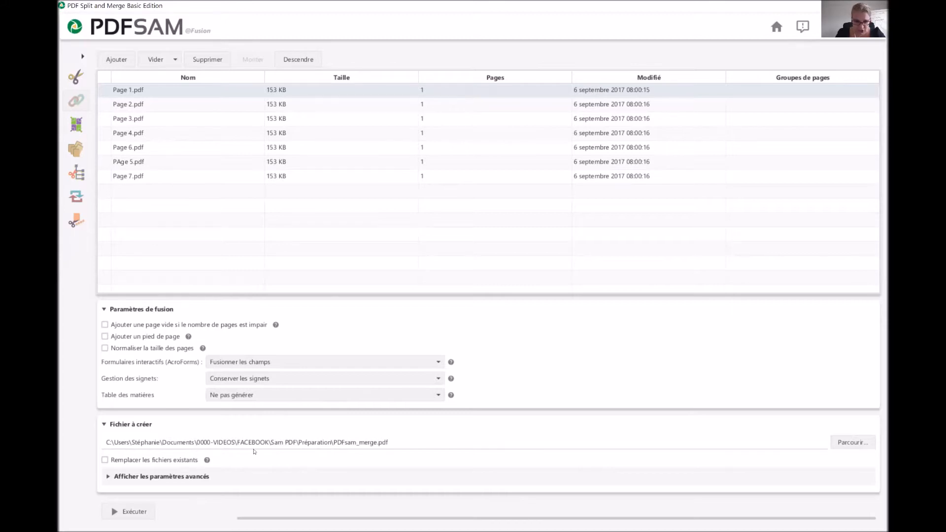
Allow existing files to be replaced and run the merge into PDFsam_merge.pdf.
click(104, 460)
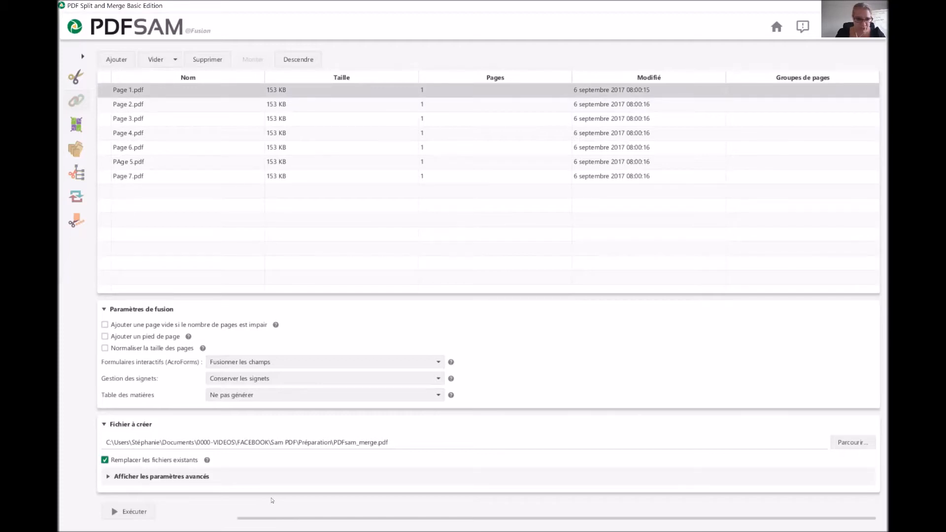
click(132, 512)
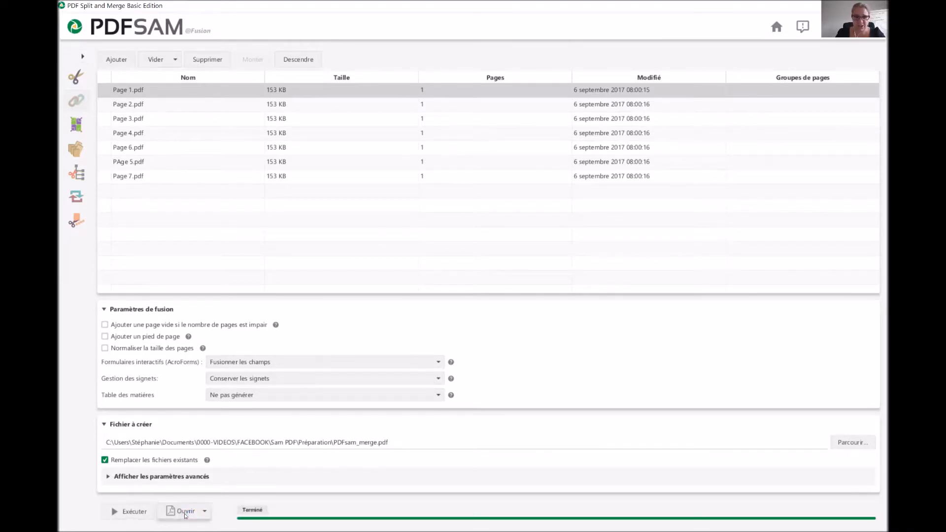
Open the merged PDFsam_merge.pdf, look through its pages to the end and close it.
click(184, 513)
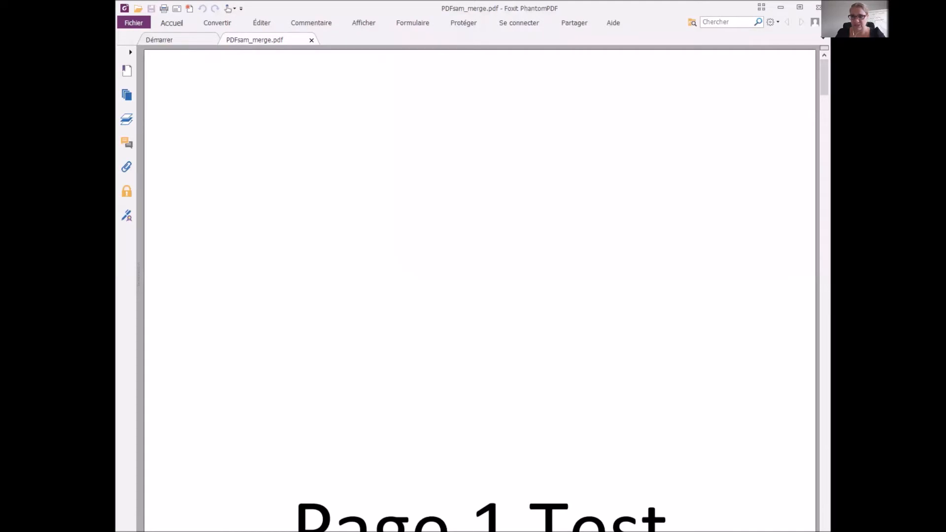
drag(824, 93, 818, 531)
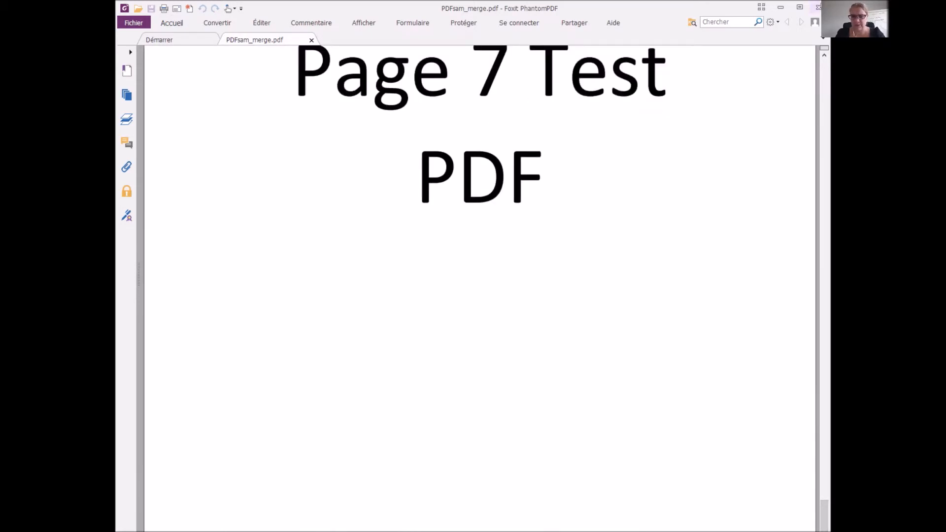
click(818, 7)
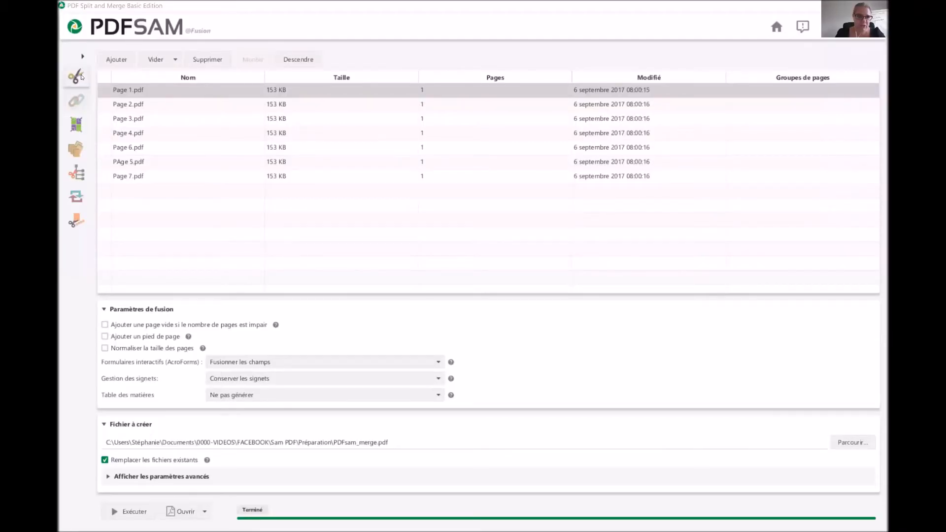
Open the Découpage module and load PDFsam_merge.pdf from the Préparation folder as the document to split.
click(81, 77)
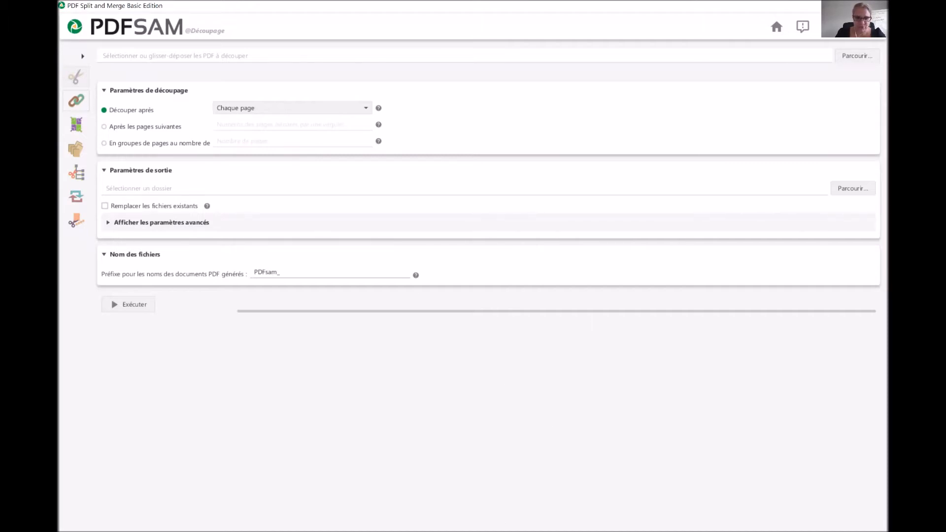
key(alt+Tab)
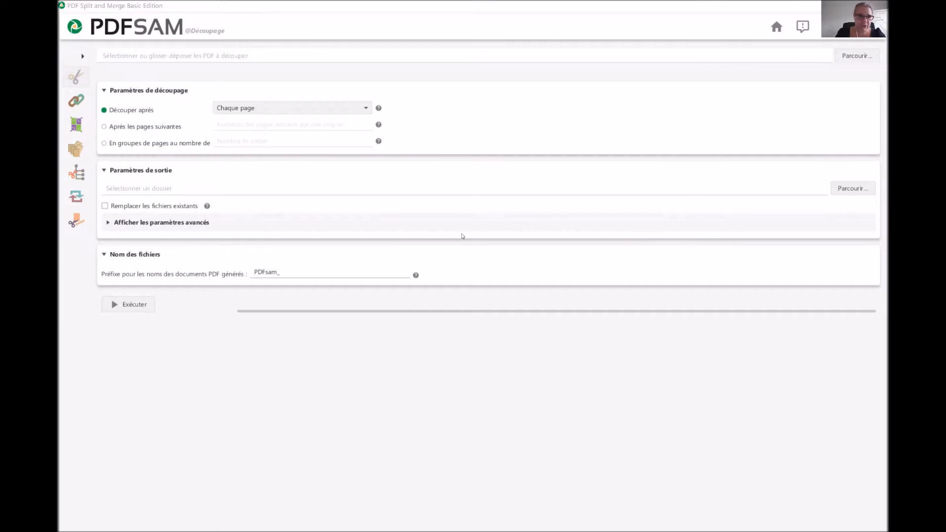
drag(207, 53, 221, 54)
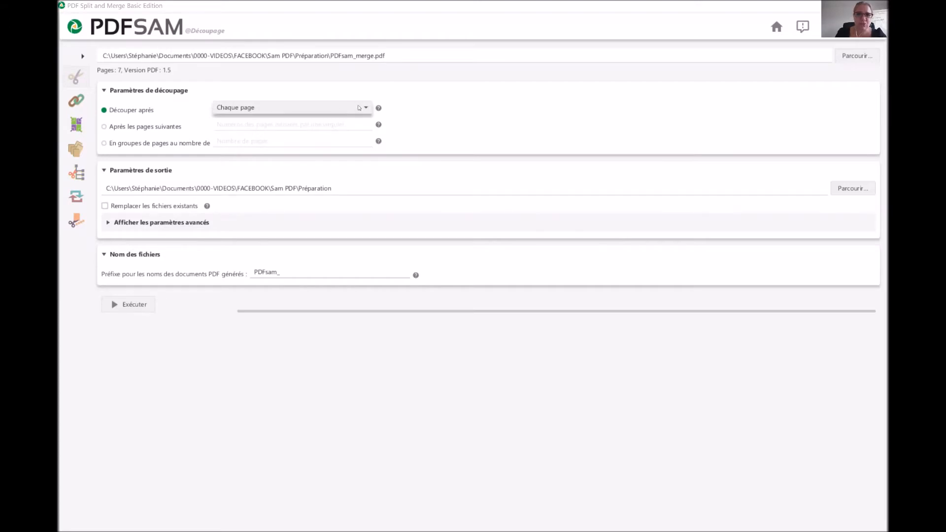
Keep the split set to after every page (Chaque page) and allow existing files to be replaced.
click(360, 108)
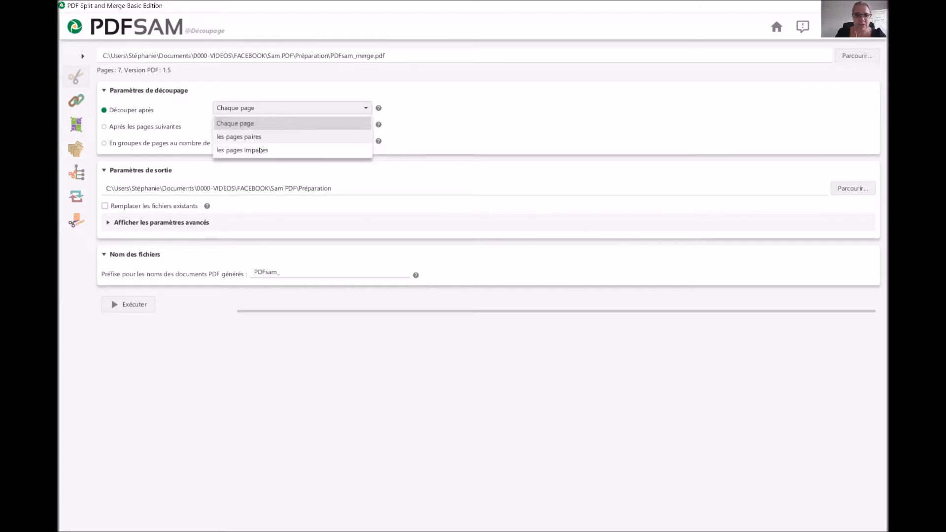
click(274, 108)
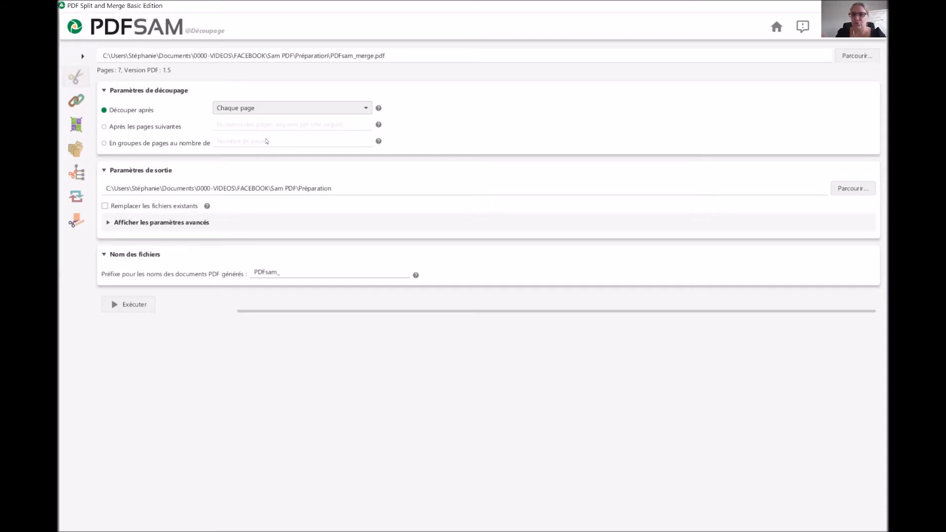
click(105, 206)
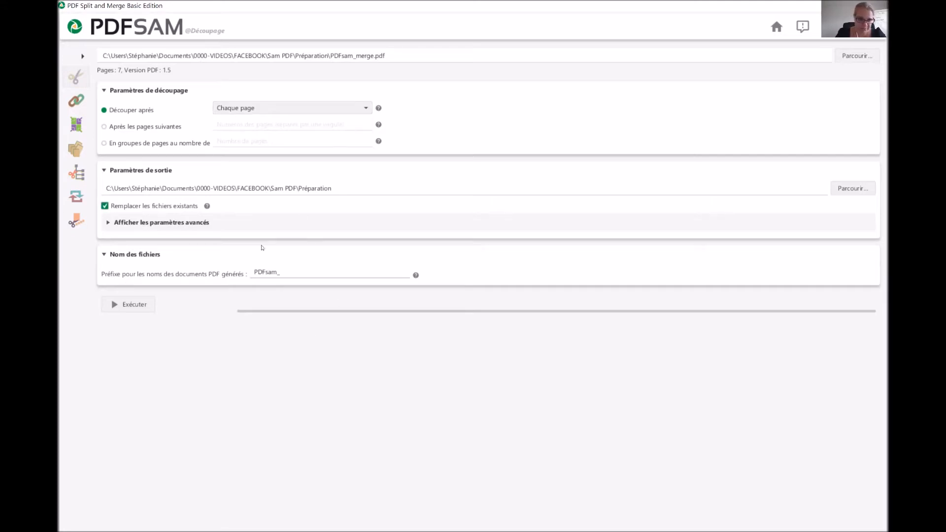
Set the generated files' name prefix to "PDFsam_Test PDF" and run the split.
click(300, 275)
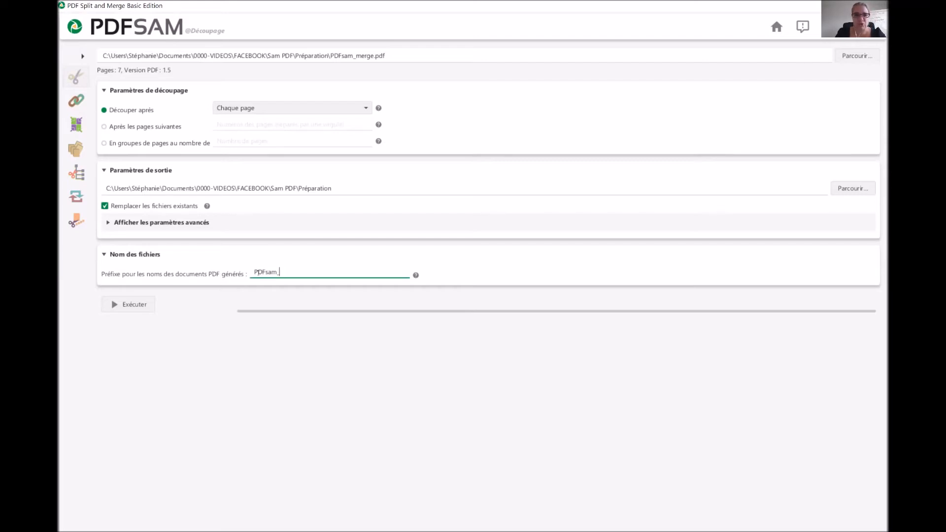
drag(297, 273, 233, 269)
click(234, 269)
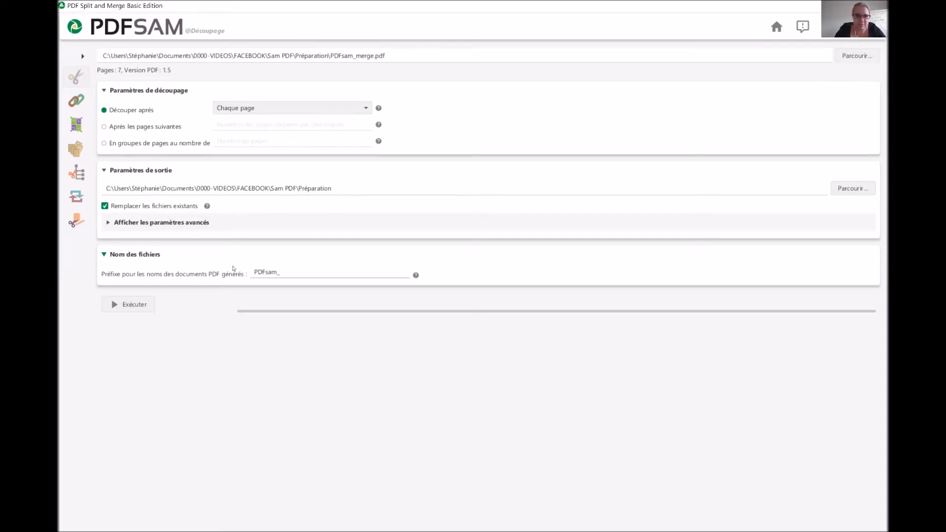
click(295, 273)
text(Test)
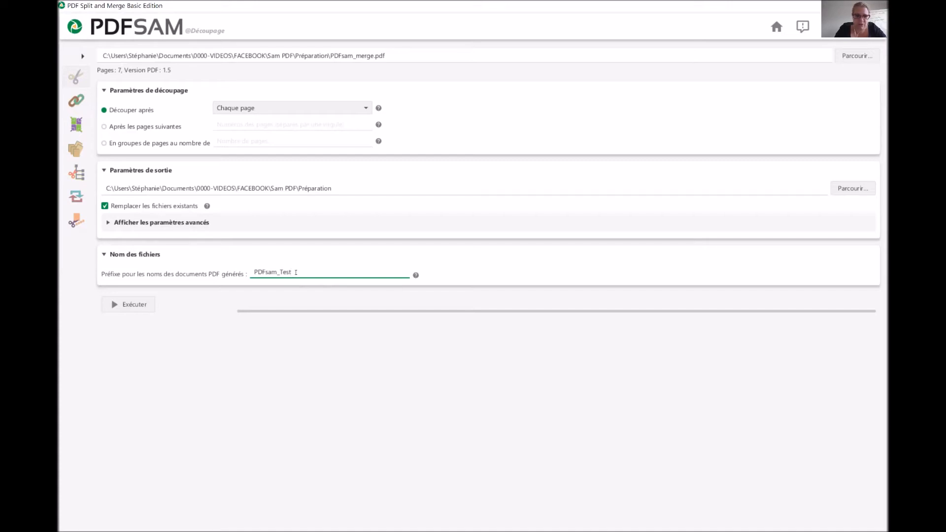
text(PDF)
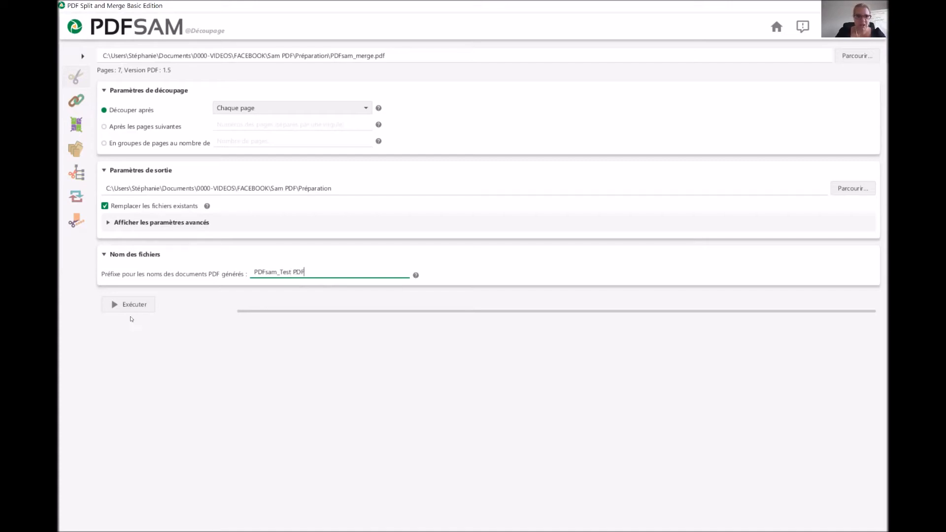
click(123, 310)
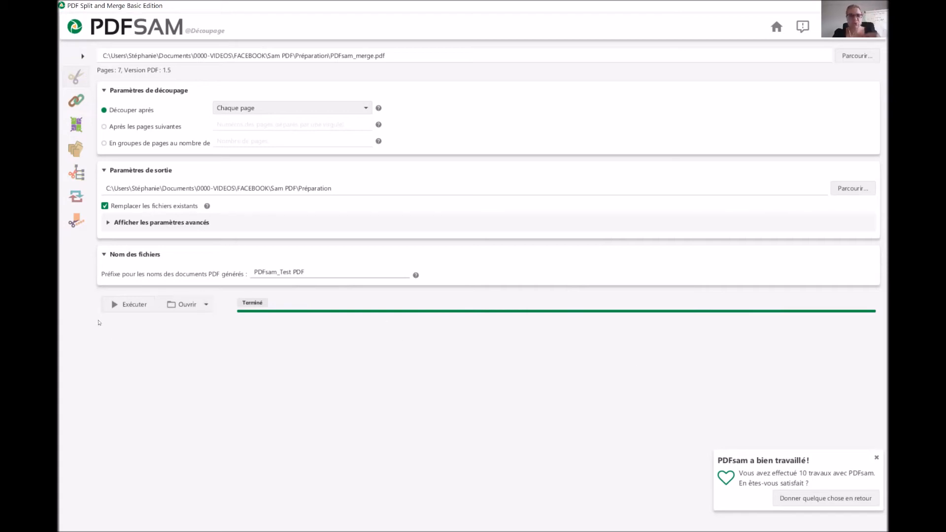
Open the output folder and view the content of the first split file, 1_PDFsam_Test PDFPDFsam_merge.
click(181, 312)
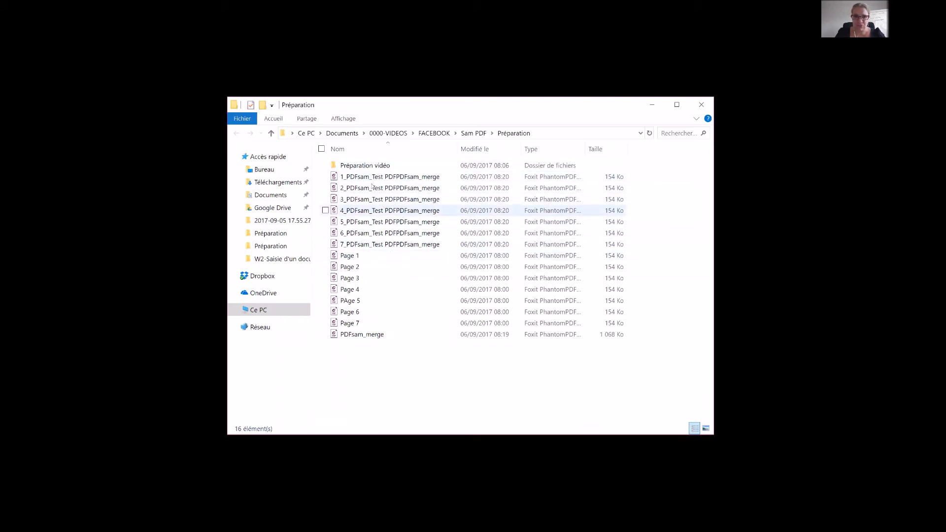
click(363, 178)
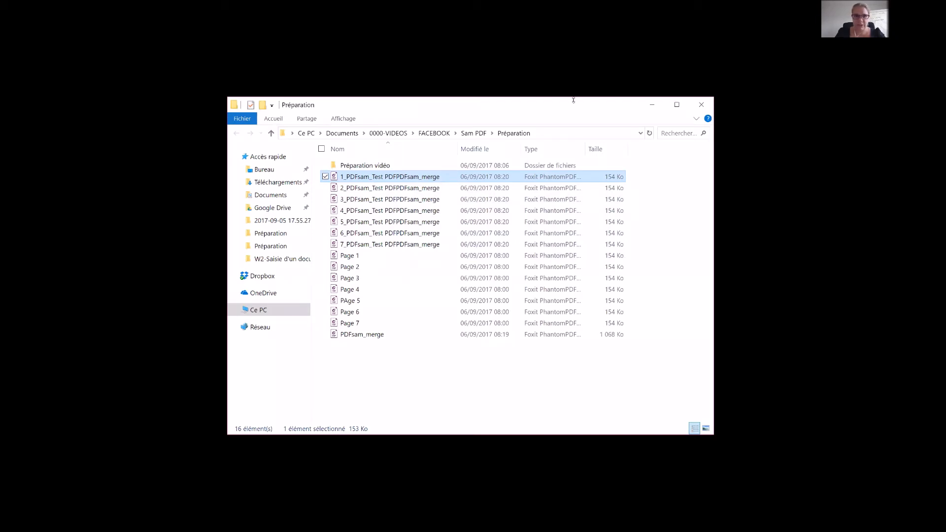
click(534, 9)
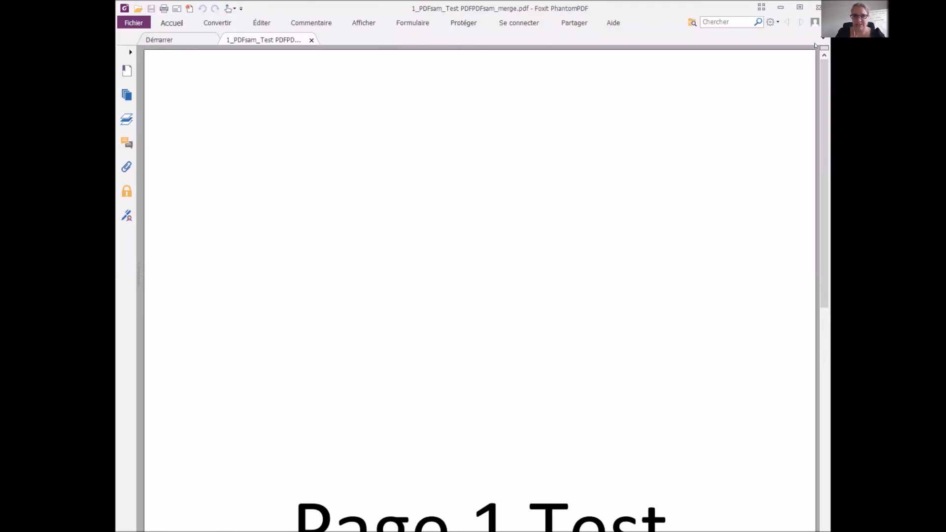
mouse_move(823, 106)
mouse_down()
mouse_move(808, 340)
mouse_move(824, 320)
mouse_move(824, 91)
mouse_up()
drag(823, 146, 822, 376)
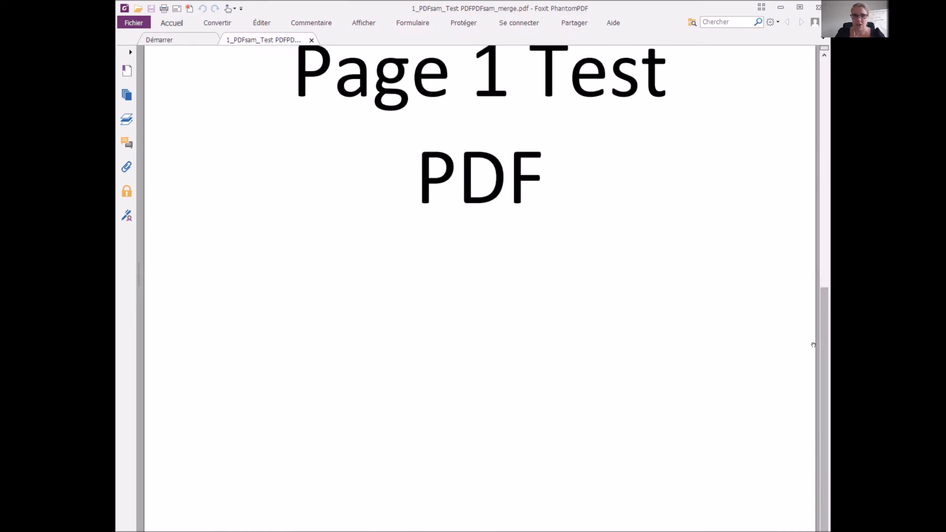